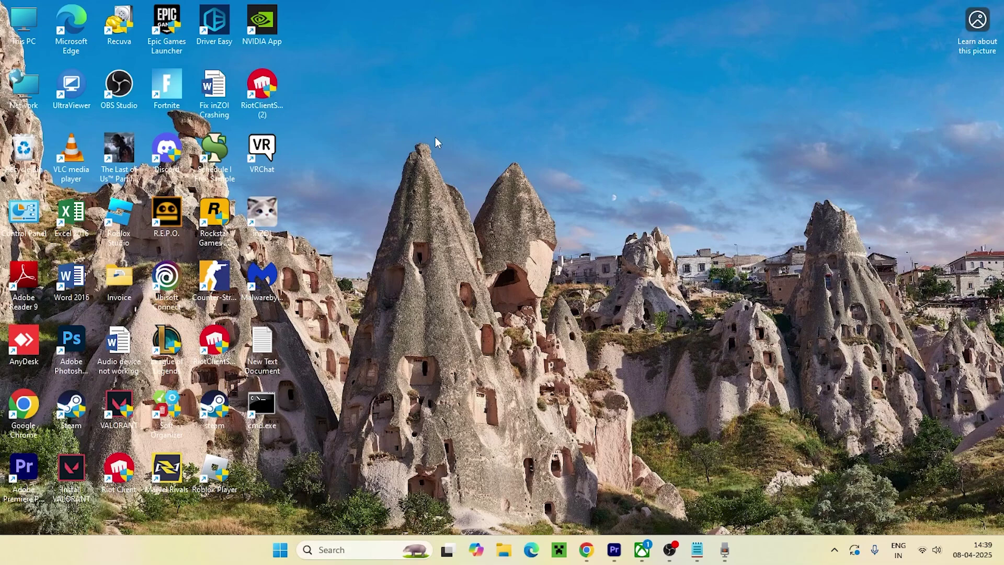
Step: Run wsreset.exe from the Run dialog to reset the Microsoft Store cache
{"action": "left_click", "coordinate": [334, 549]}
{"action": "type", "text": "run"}
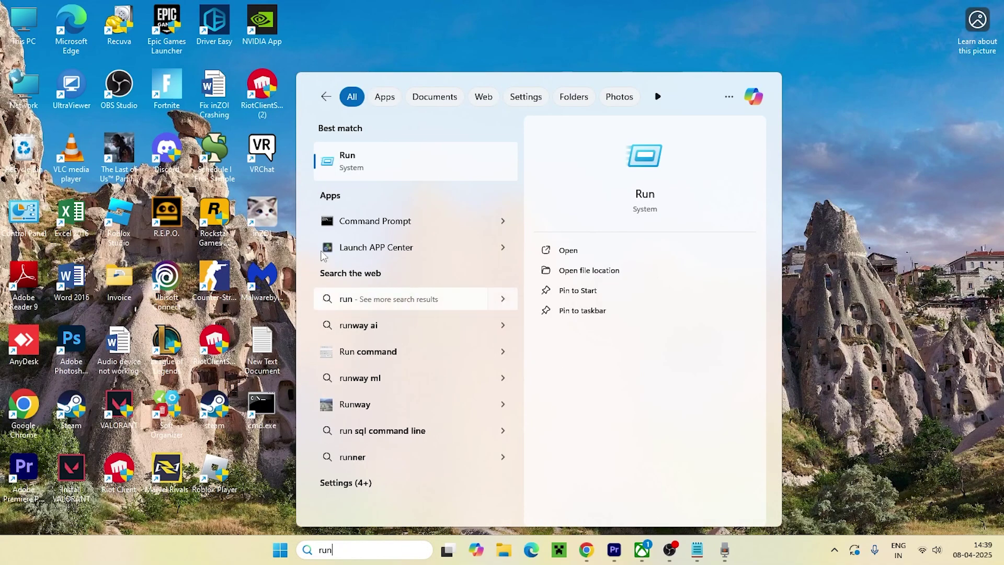
{"action": "left_click", "coordinate": [335, 155]}
{"action": "key", "text": "BackSpace"}
{"action": "type", "text": "wsreset.exe"}
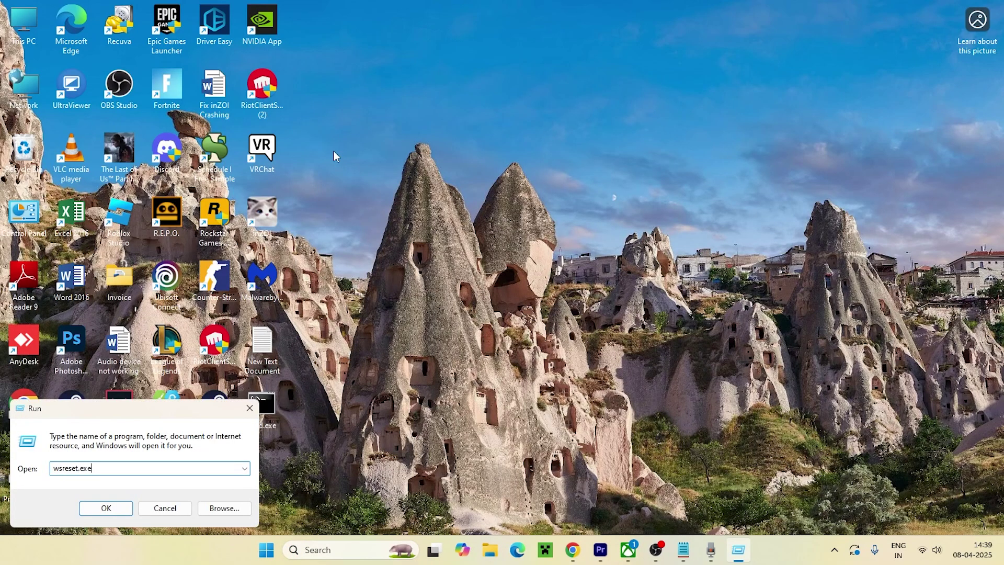
{"action": "key", "text": "Return"}
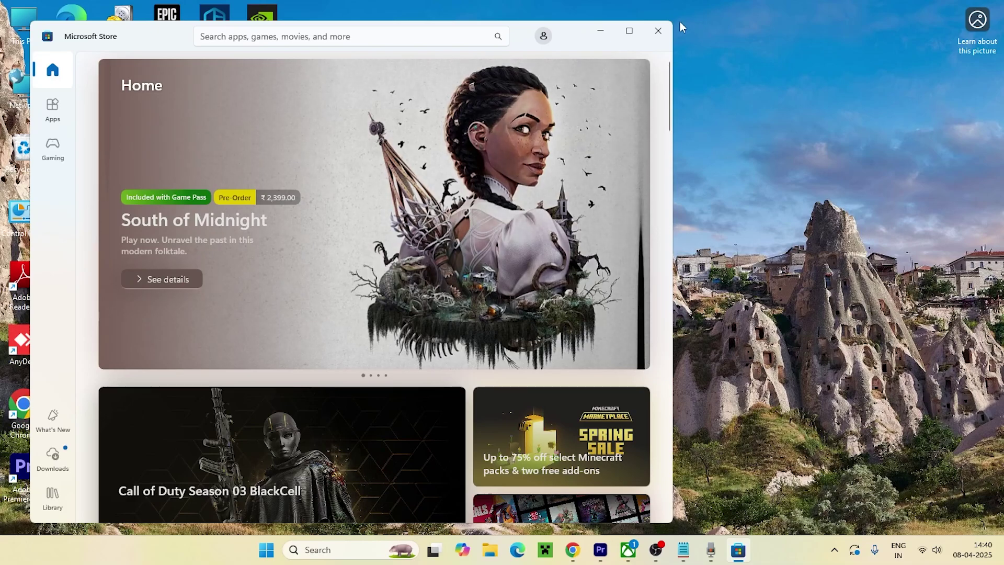
Step: Close Microsoft Store and launch Windows PowerShell as administrator
{"action": "left_click", "coordinate": [658, 30]}
{"action": "left_click", "coordinate": [331, 549]}
{"action": "type", "text": "power"}
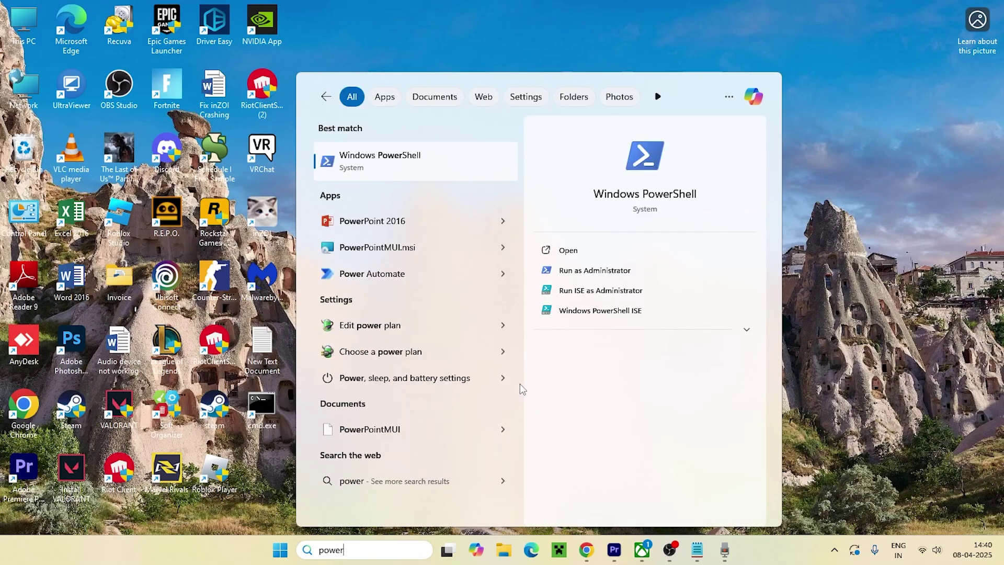
{"action": "left_click", "coordinate": [576, 276]}
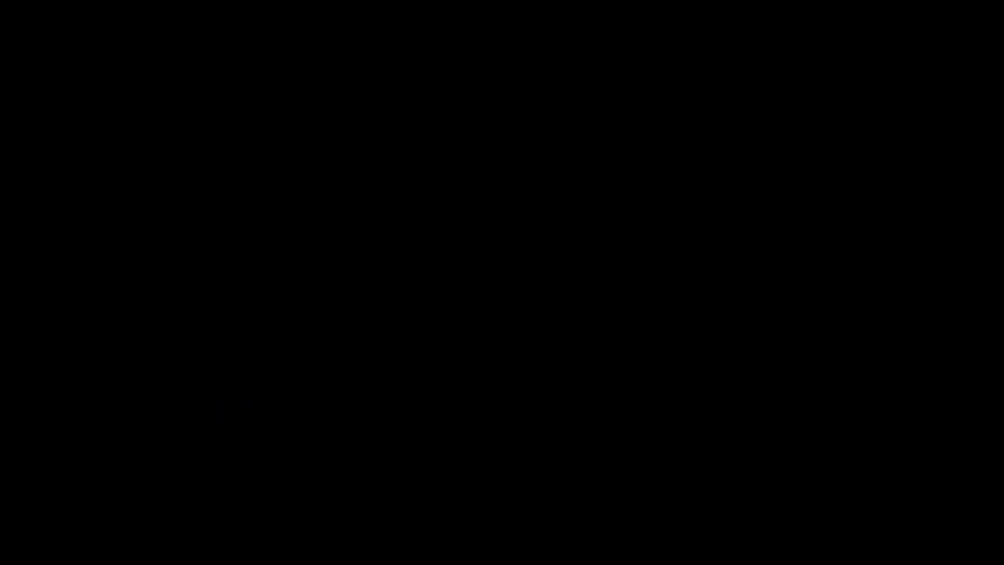
{"action": "left_click", "coordinate": [478, 225]}
{"action": "left_click", "coordinate": [682, 93]}
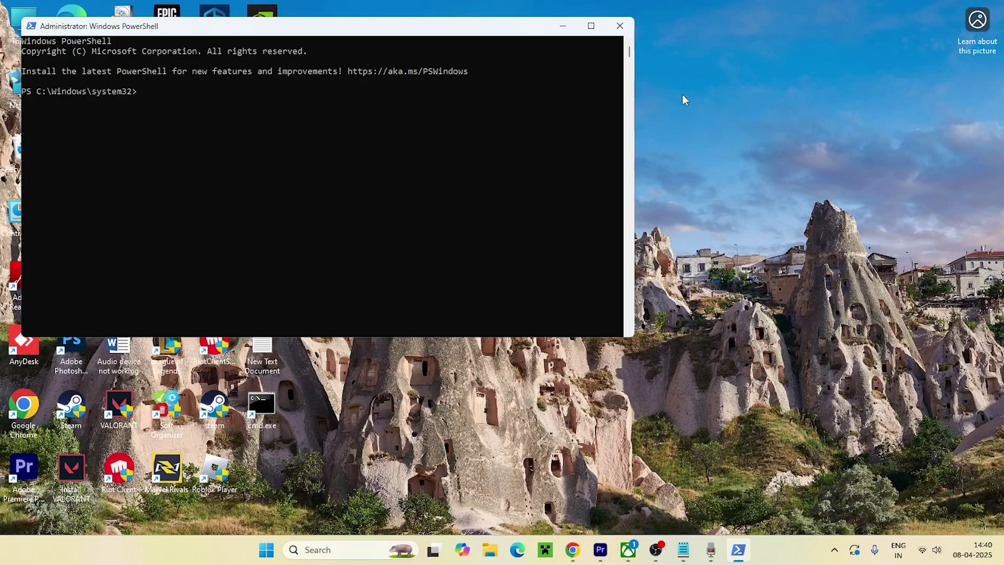
{"action": "left_click", "coordinate": [568, 31]}
Step: Copy the Store re-registration command from Notepad, paste it into admin PowerShell, then close PowerShell
{"action": "left_click", "coordinate": [683, 550]}
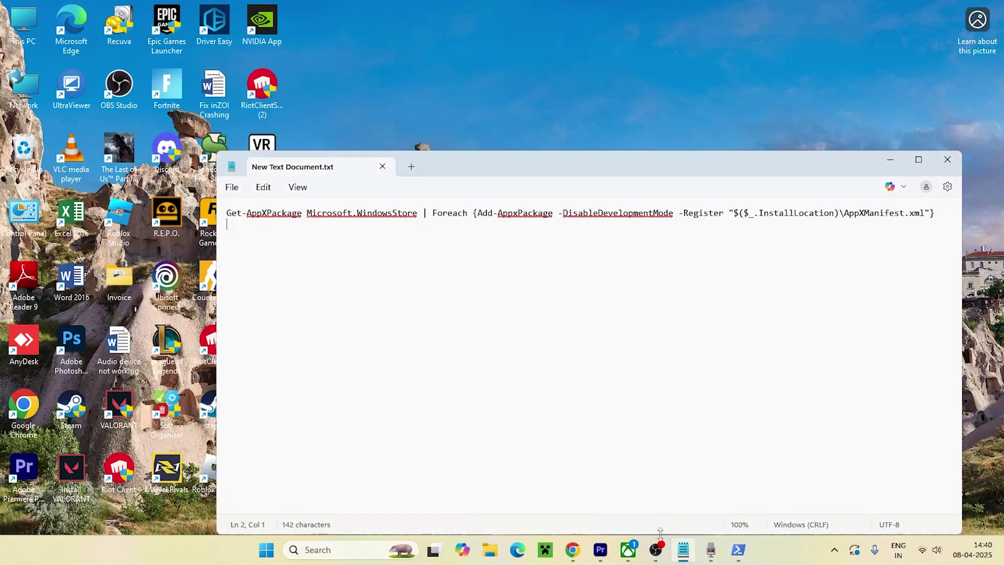
{"action": "key", "text": "ctrl+a"}
{"action": "right_click", "coordinate": [369, 220]}
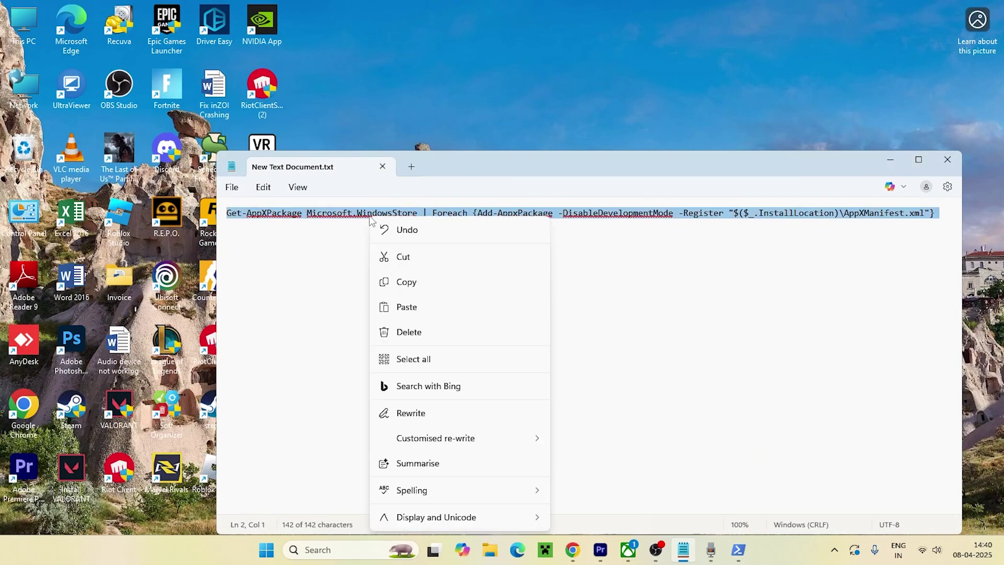
{"action": "left_click", "coordinate": [406, 278]}
{"action": "left_click", "coordinate": [890, 160]}
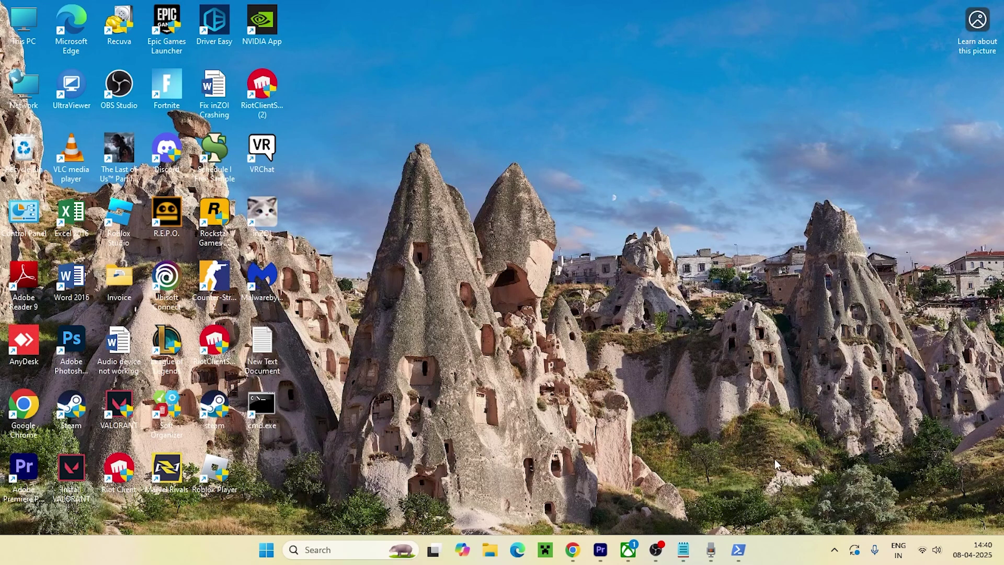
{"action": "left_click", "coordinate": [738, 549]}
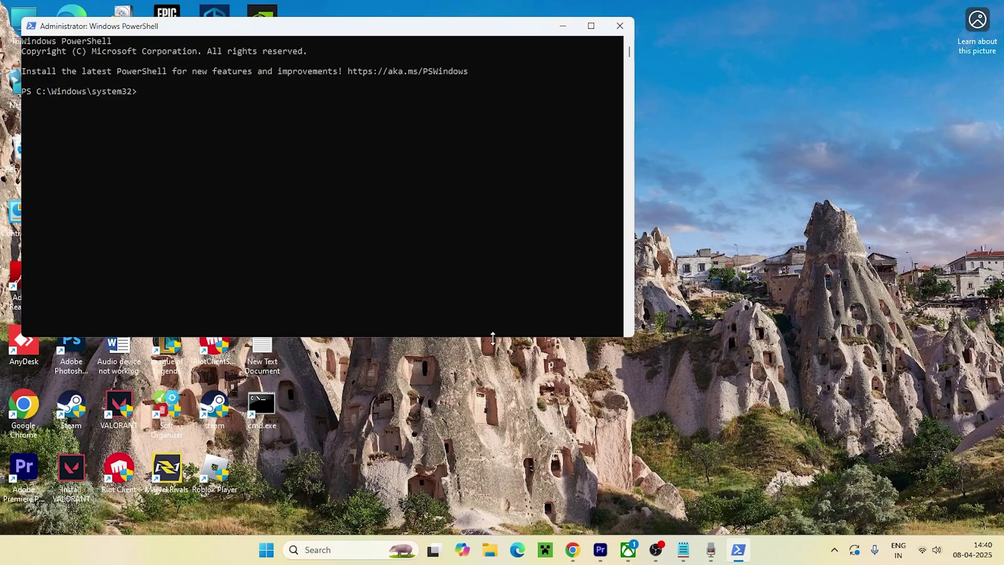
{"action": "key", "text": "ctrl+v"}
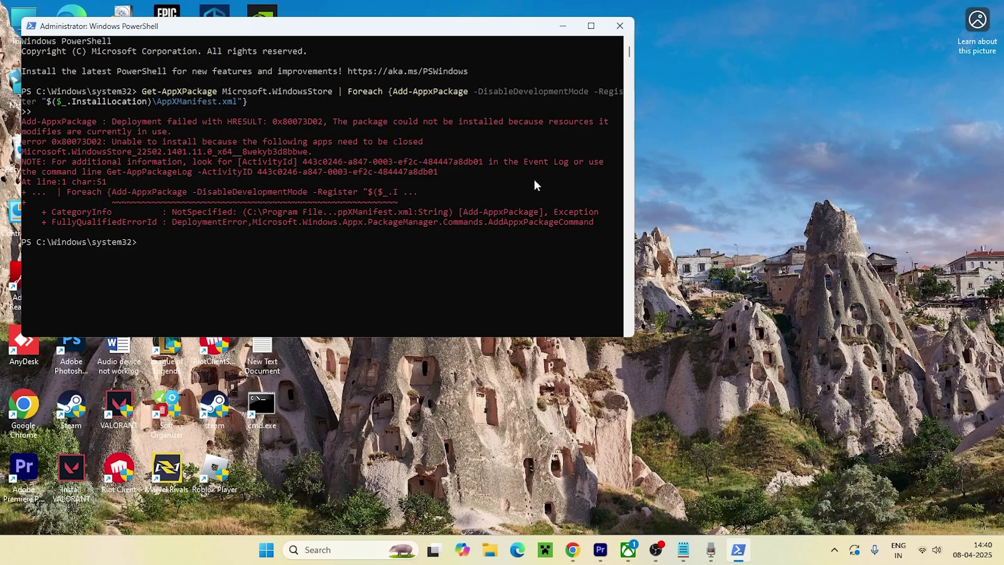
{"action": "left_click", "coordinate": [618, 26]}
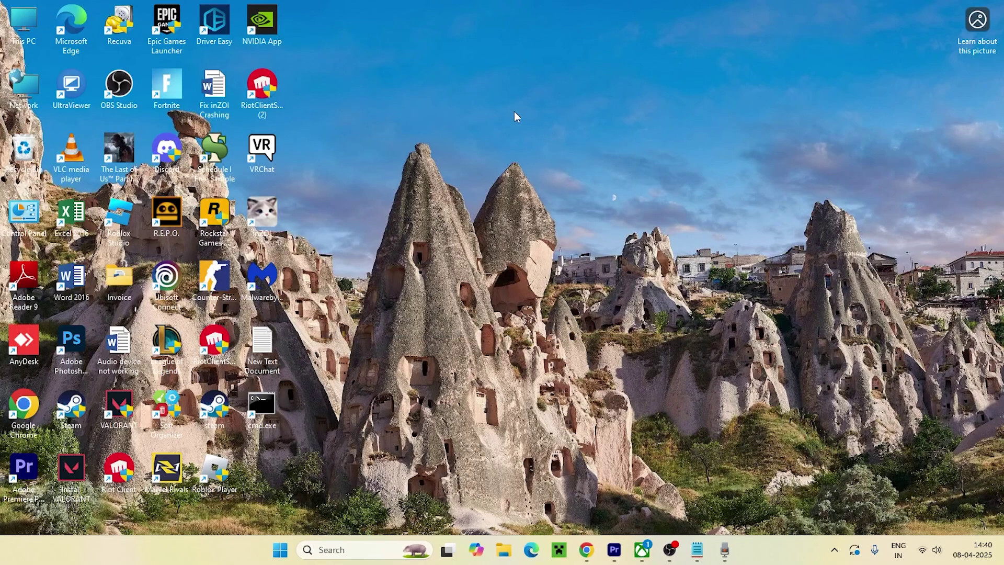
Step: Check the VPN page under Network & internet in Settings, then close Settings
{"action": "left_click", "coordinate": [338, 549]}
{"action": "type", "text": "settings"}
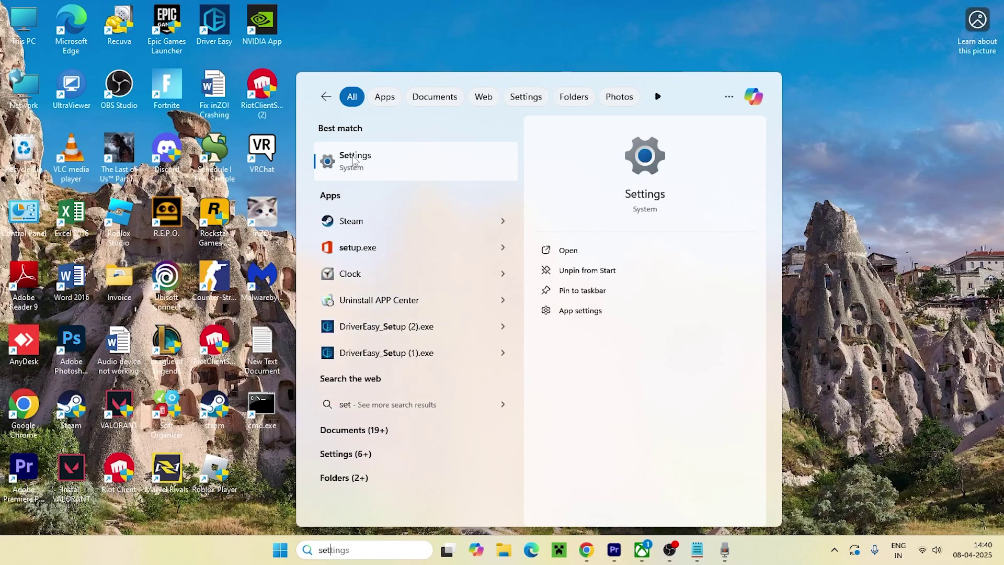
{"action": "left_click", "coordinate": [355, 158]}
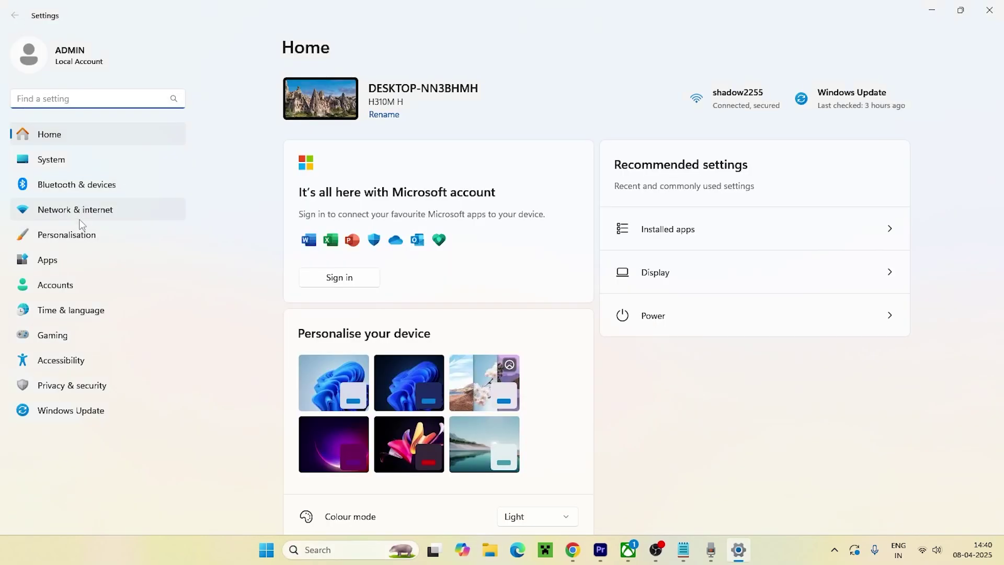
{"action": "left_click", "coordinate": [83, 214]}
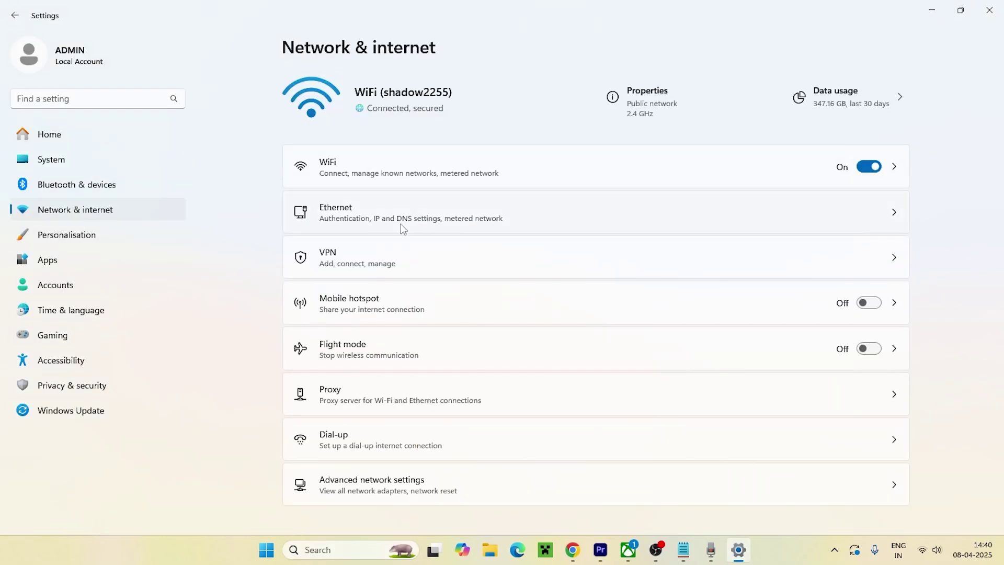
{"action": "left_click", "coordinate": [338, 267]}
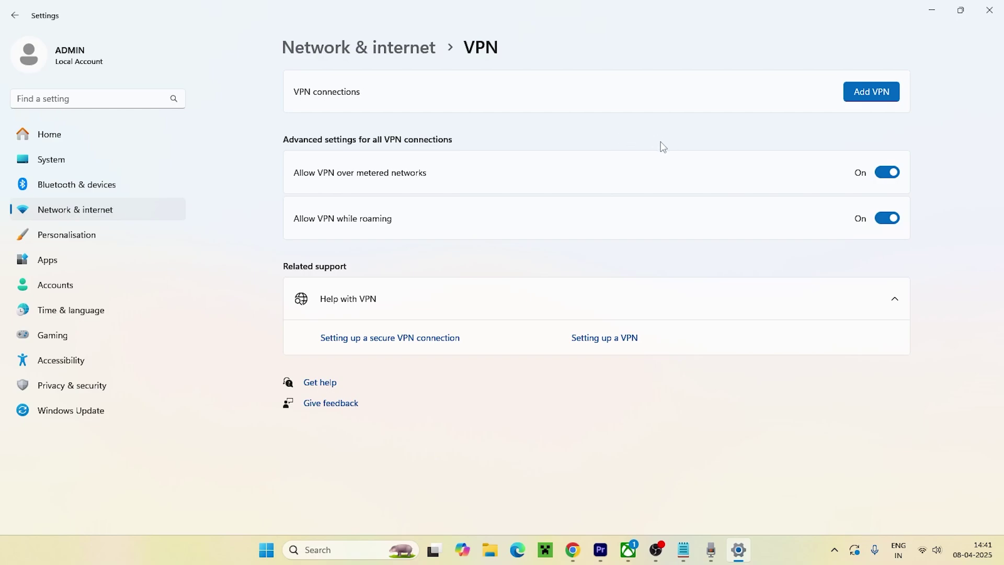
{"action": "left_click", "coordinate": [989, 10]}
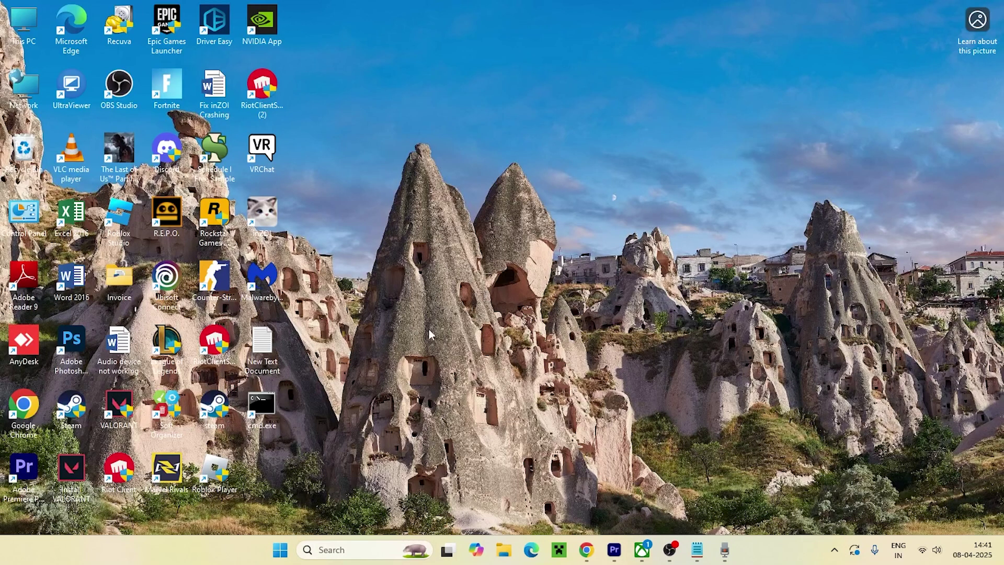
{"action": "left_click", "coordinate": [323, 548]}
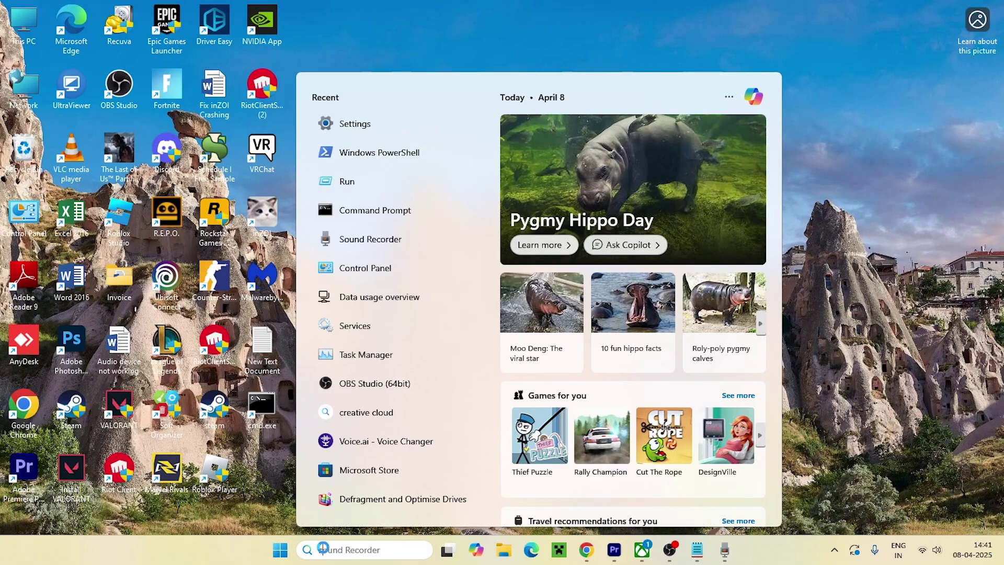
Step: Open Settings at Apps > Installed apps and scroll through the installed program list
{"action": "type", "text": "settings"}
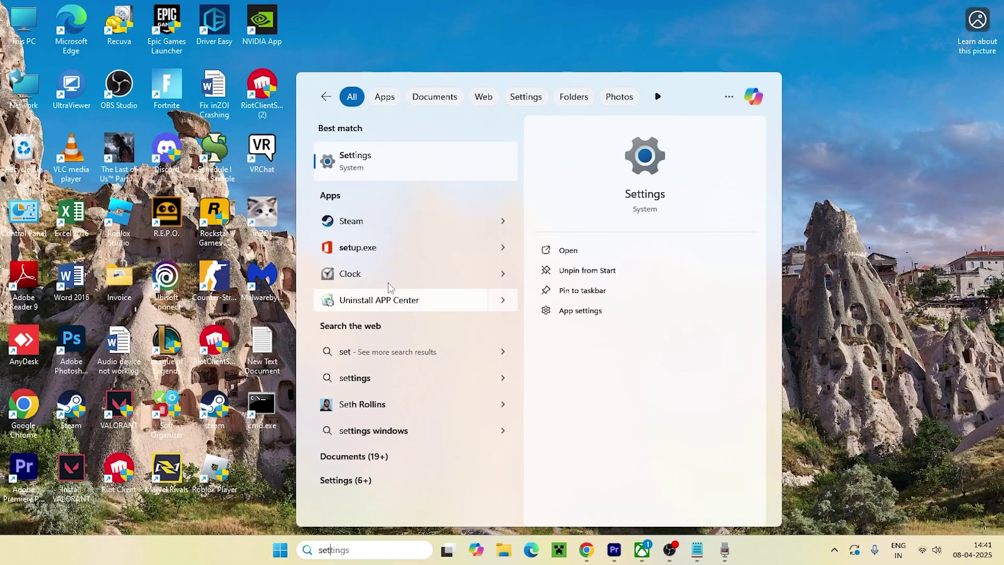
{"action": "left_click", "coordinate": [388, 163]}
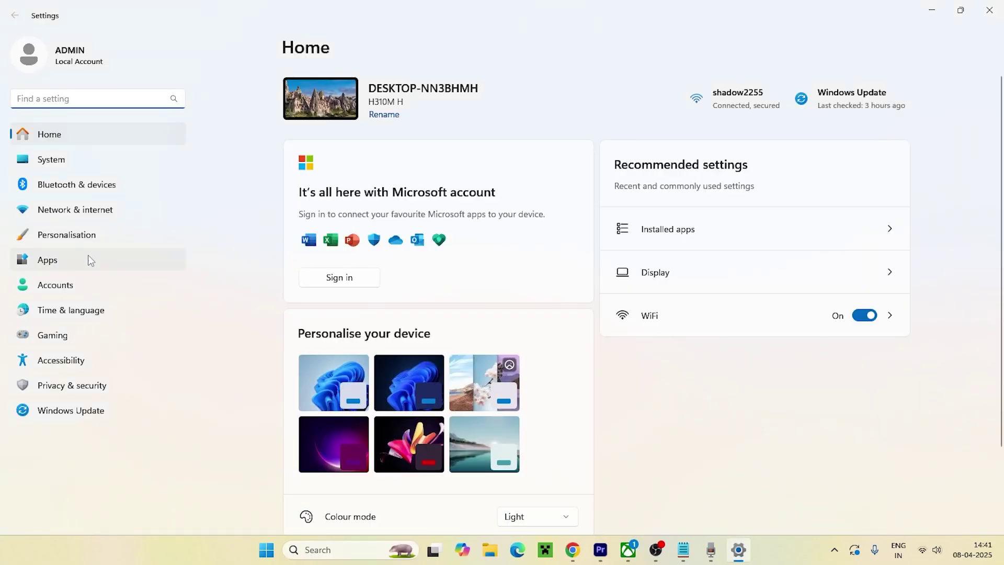
{"action": "left_click", "coordinate": [86, 256]}
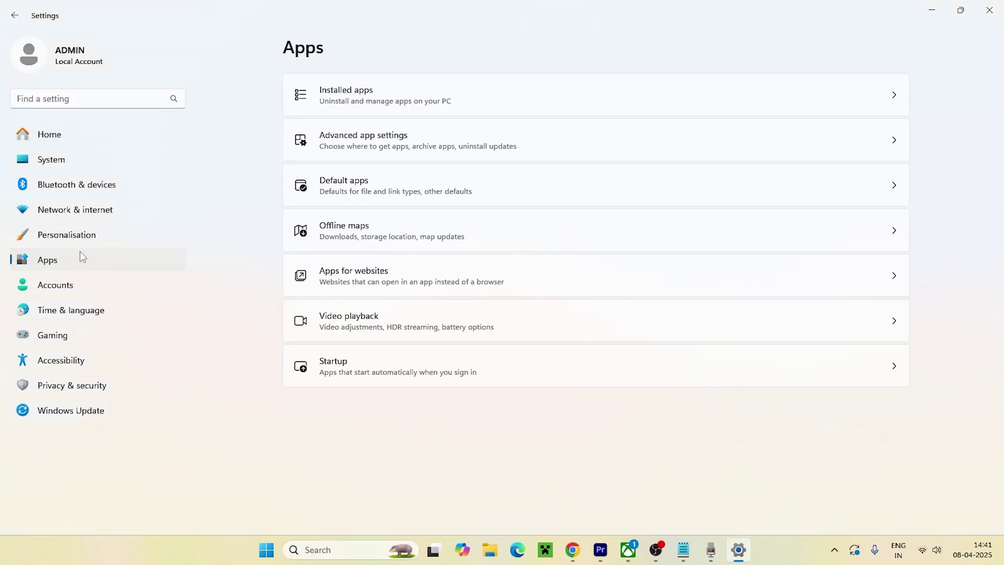
{"action": "left_click", "coordinate": [358, 98]}
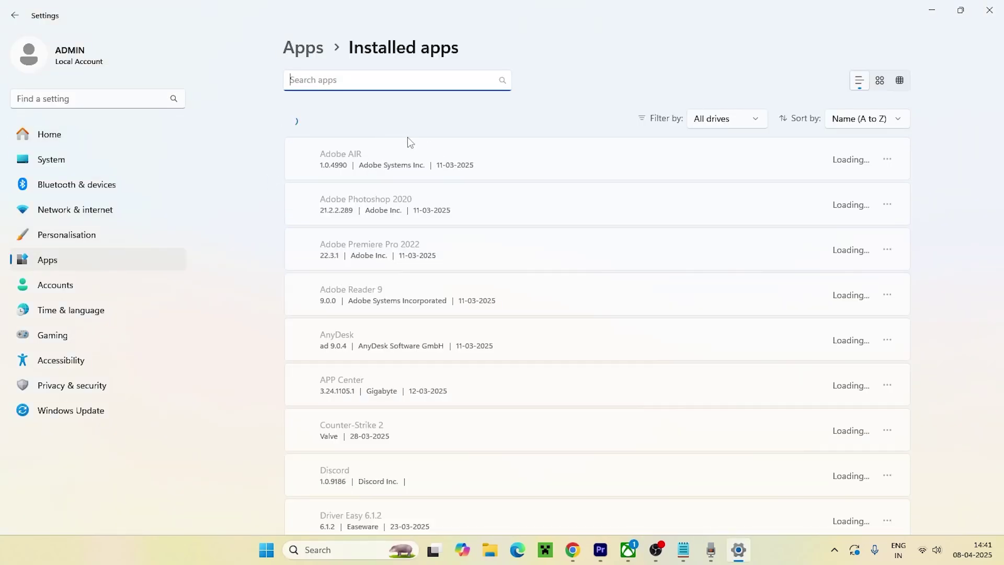
{"action": "scroll", "coordinate": [454, 159], "scroll_direction": "down", "scroll_amount": 5}
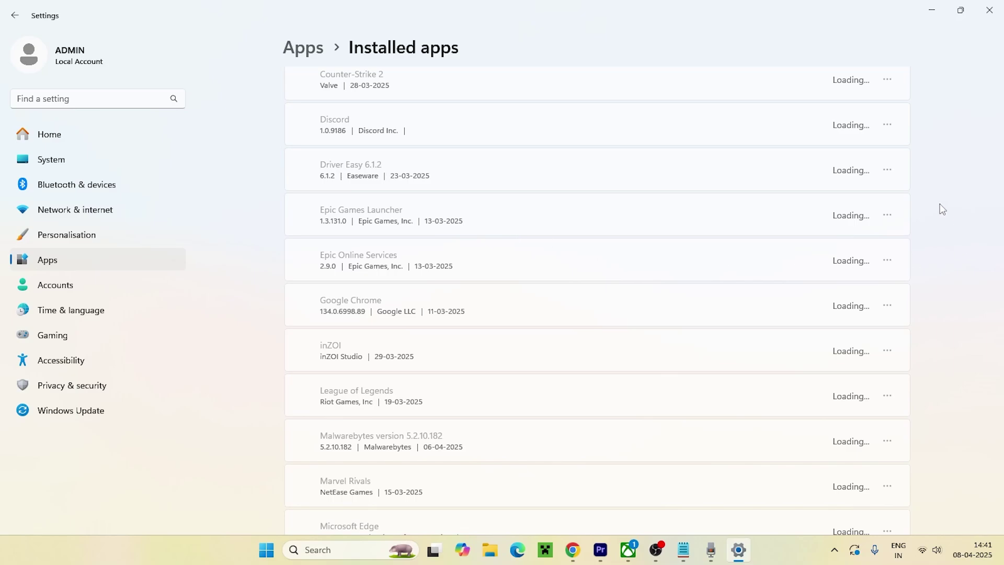
{"action": "scroll", "coordinate": [942, 209], "scroll_direction": "down", "scroll_amount": 20}
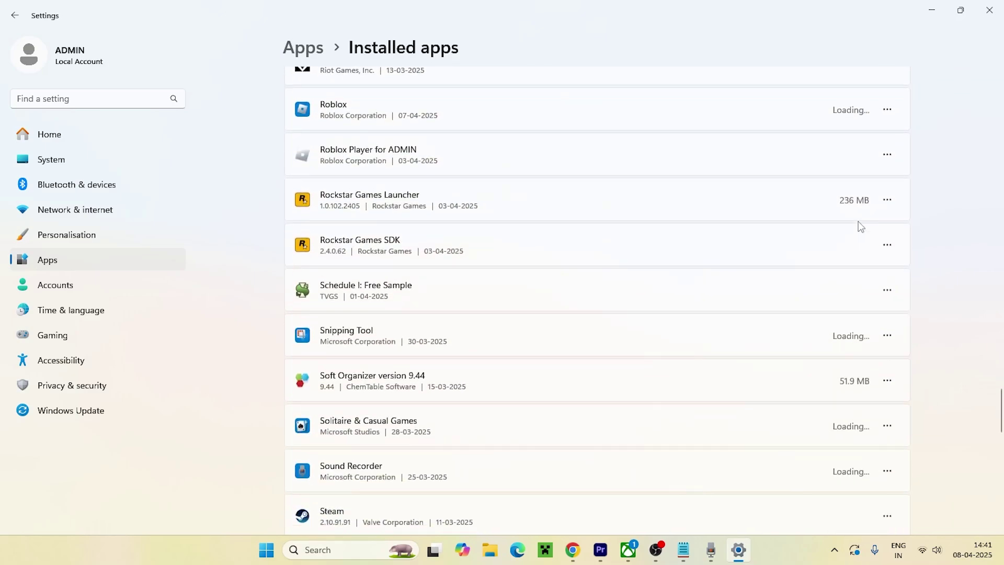
{"action": "scroll", "coordinate": [860, 226], "scroll_direction": "down", "scroll_amount": 5}
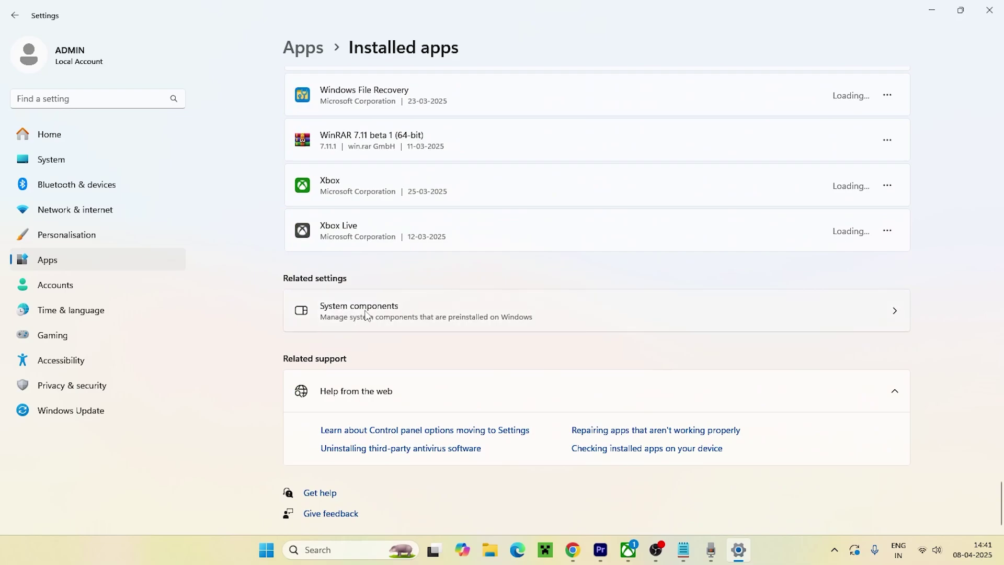
Step: Open Microsoft Store's Advanced options under System components, scroll to Repair and Reset, then close Settings
{"action": "left_click", "coordinate": [591, 311]}
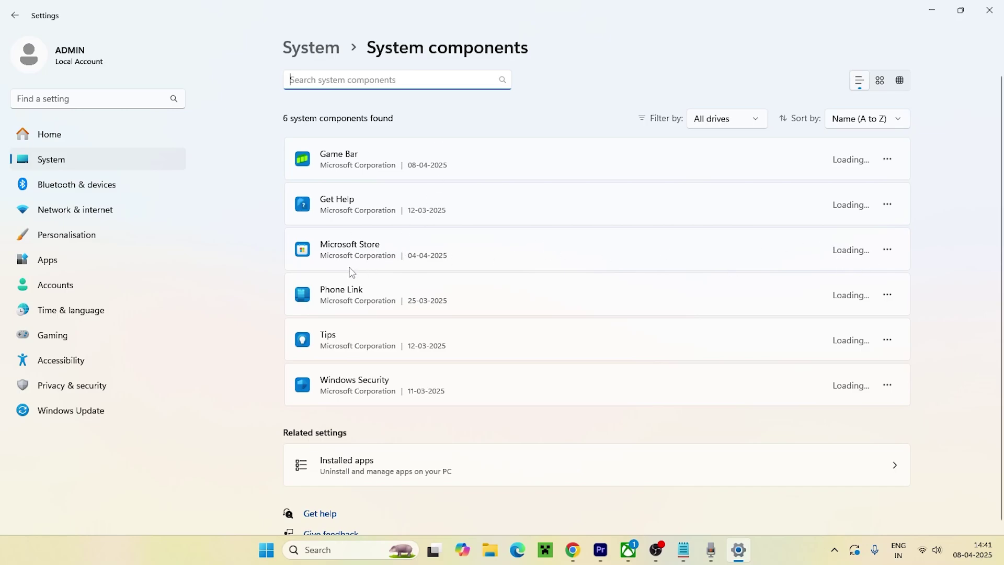
{"action": "left_click", "coordinate": [887, 250]}
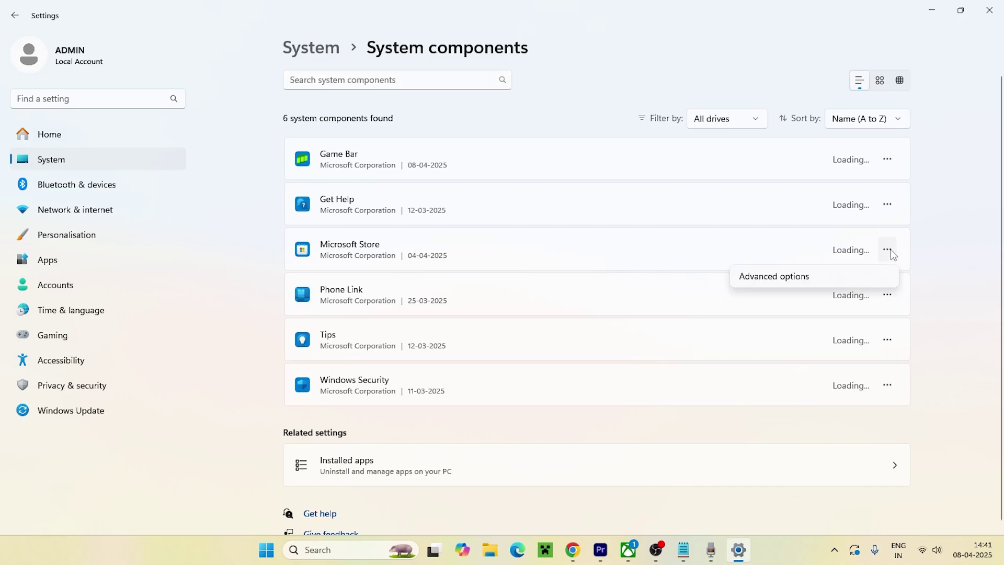
{"action": "left_click", "coordinate": [773, 281]}
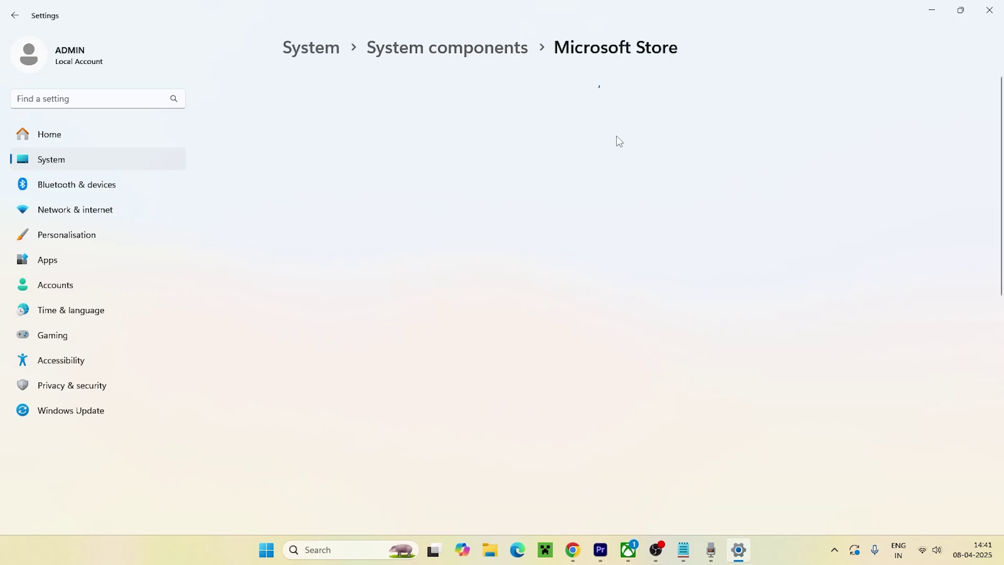
{"action": "scroll", "coordinate": [619, 140], "scroll_direction": "down", "scroll_amount": 8}
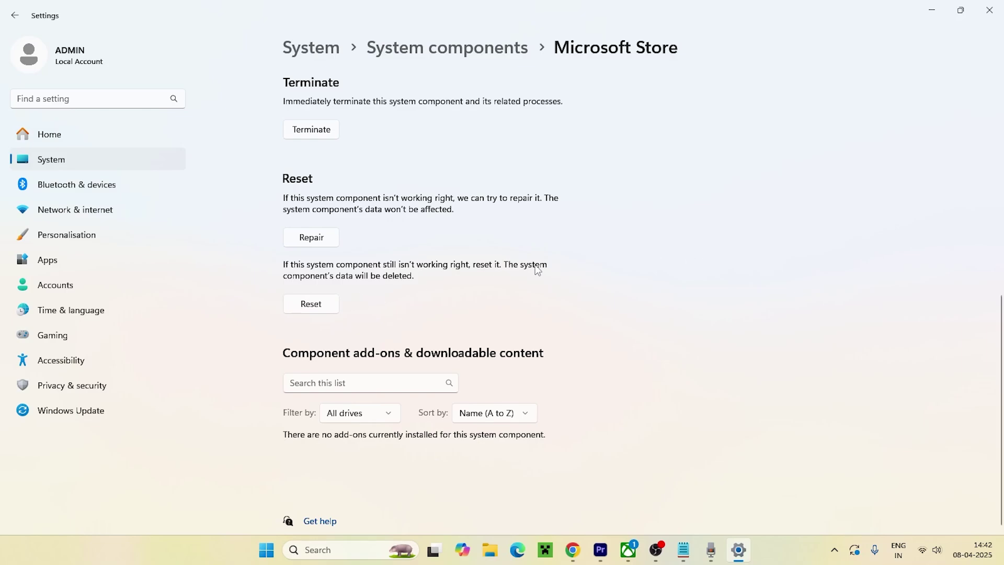
{"action": "left_click", "coordinate": [989, 10]}
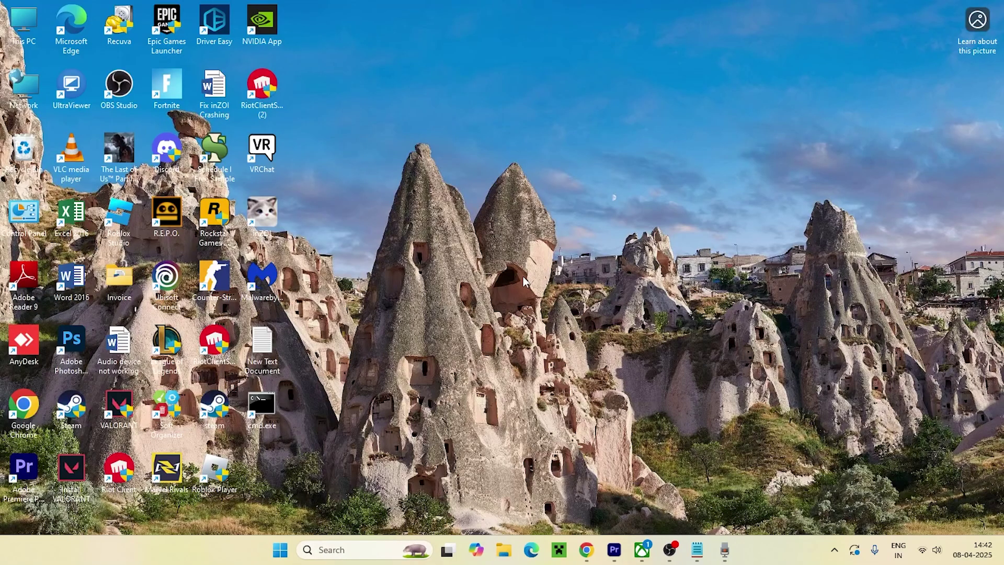
Step: Run services.msc from the Run dialog to open the Services console
{"action": "left_click", "coordinate": [339, 549]}
{"action": "type", "text": "run"}
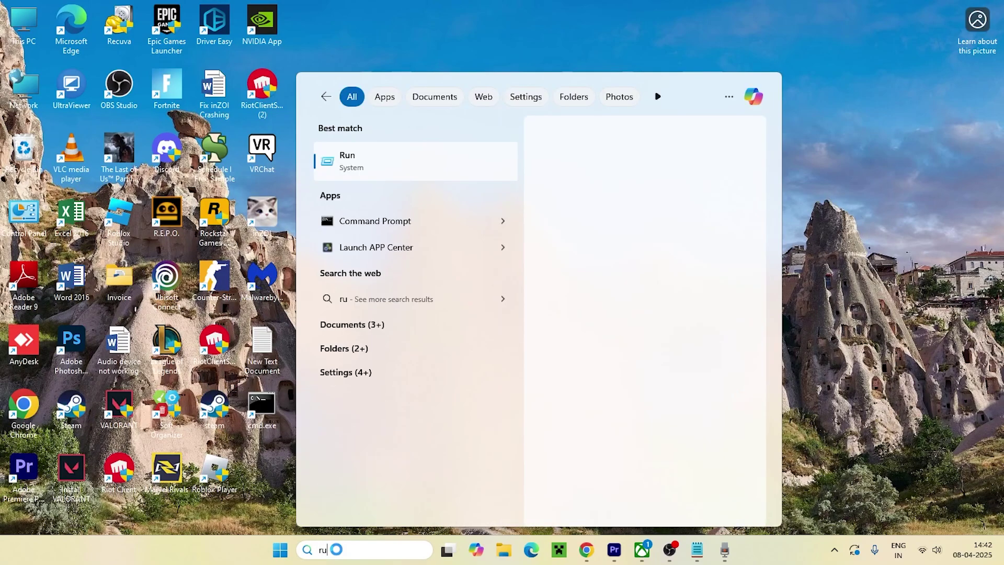
{"action": "left_click", "coordinate": [363, 145]}
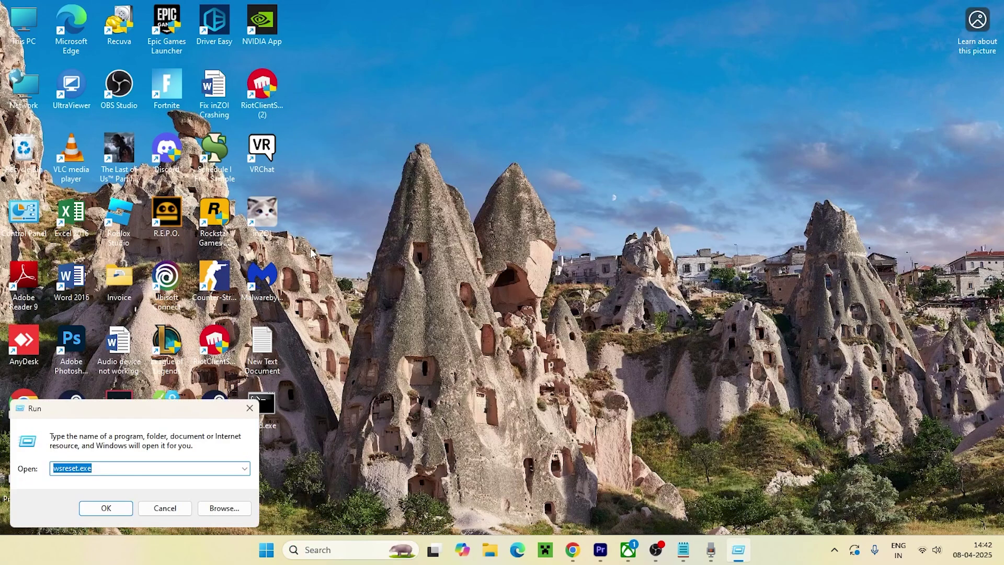
{"action": "key", "text": "BackSpace"}
{"action": "type", "text": "service"}
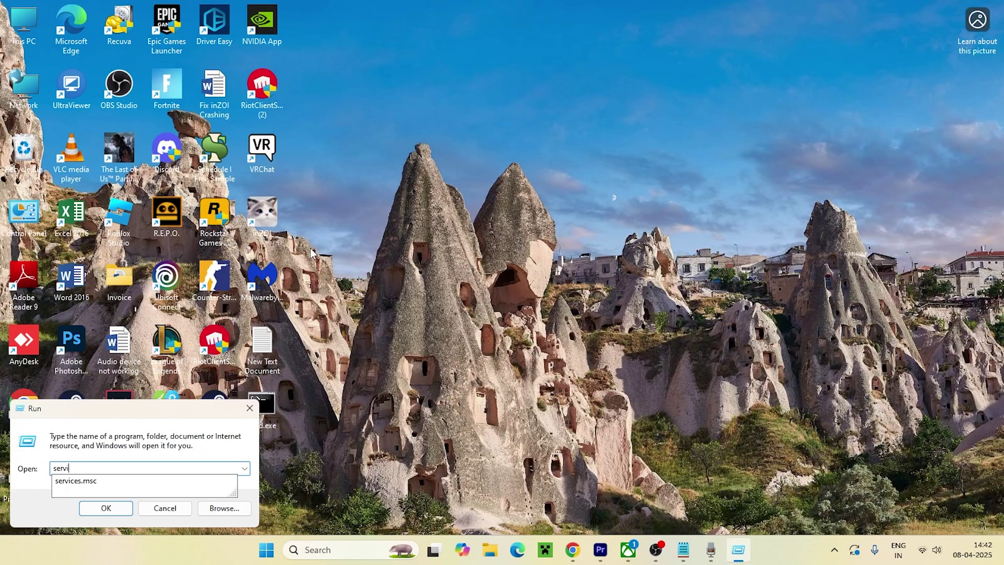
{"action": "type", "text": "s.msc"}
{"action": "key", "text": "Return"}
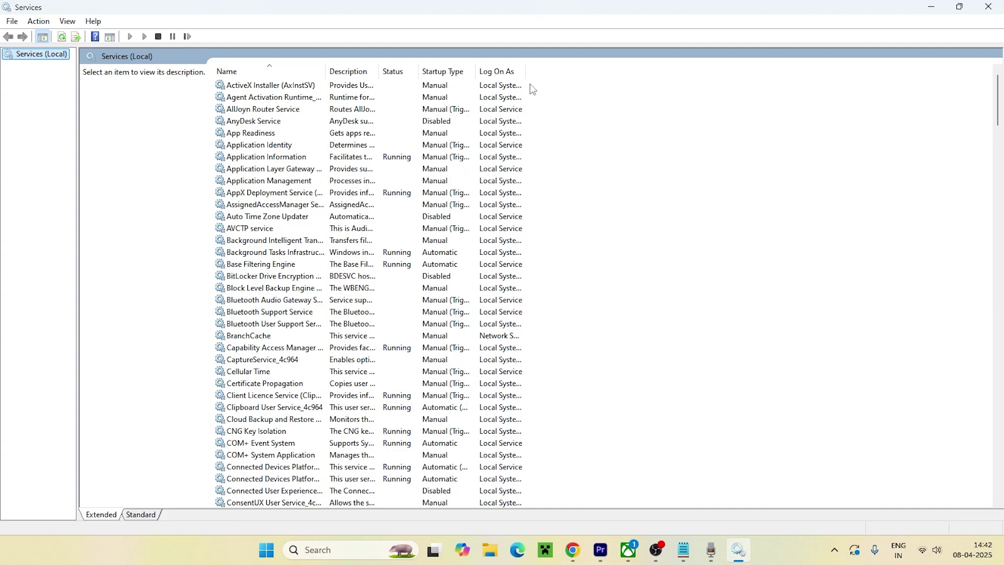
Step: Set Microsoft Store Install Service's startup type to Automatic and apply it
{"action": "left_click", "coordinate": [520, 169]}
{"action": "key", "text": "m"}
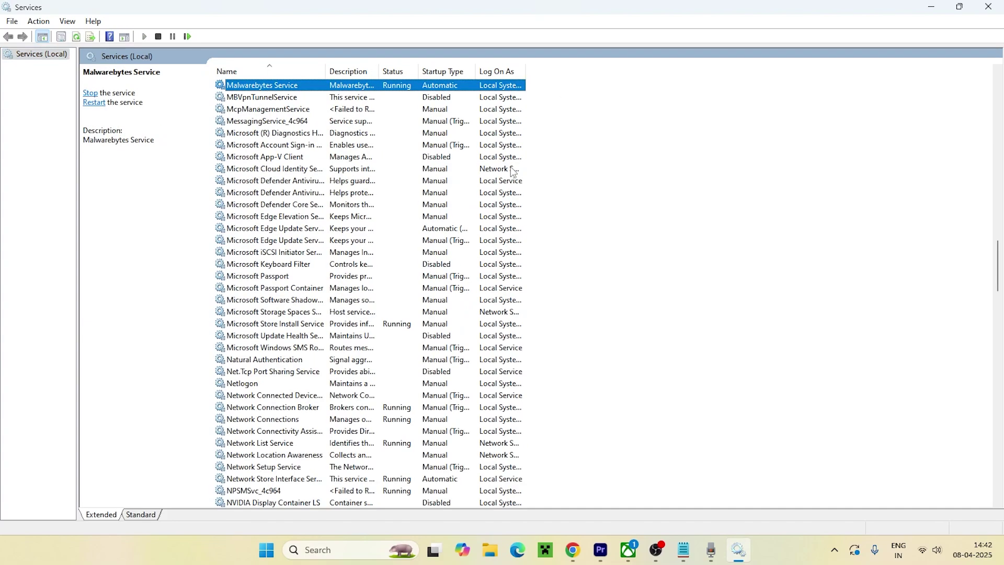
{"action": "scroll", "coordinate": [314, 167], "scroll_direction": "down", "scroll_amount": 1}
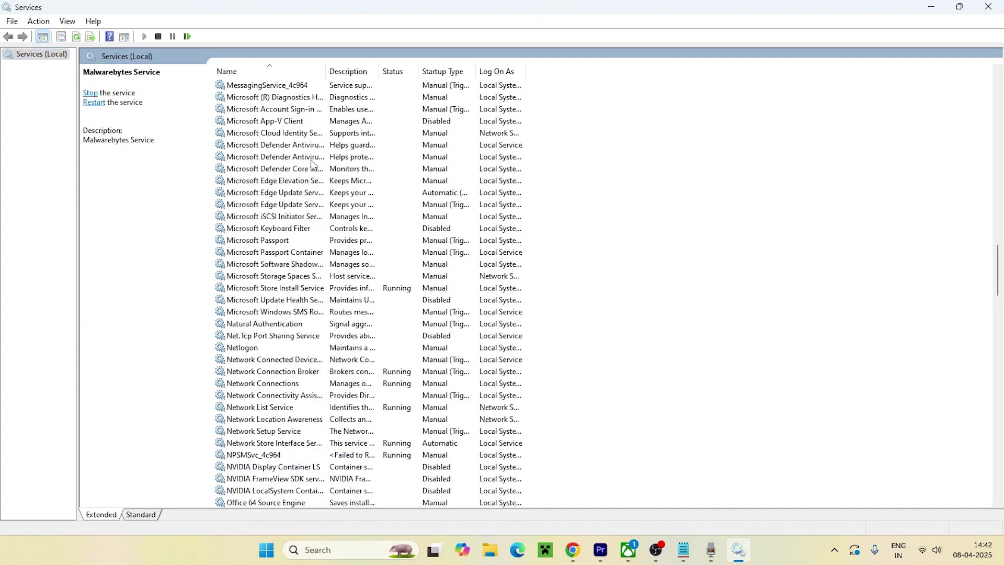
{"action": "left_click", "coordinate": [266, 288]}
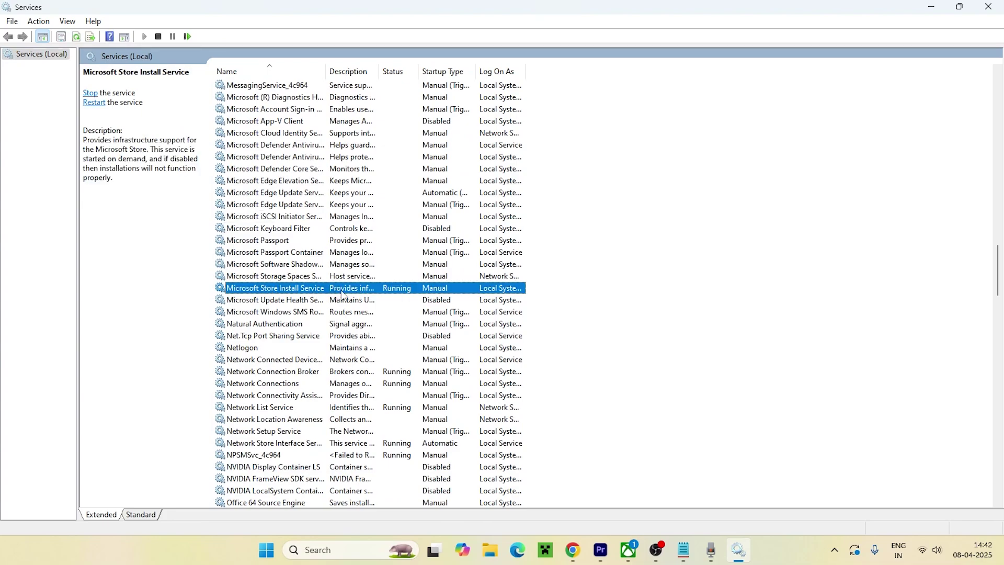
{"action": "right_click", "coordinate": [345, 292]}
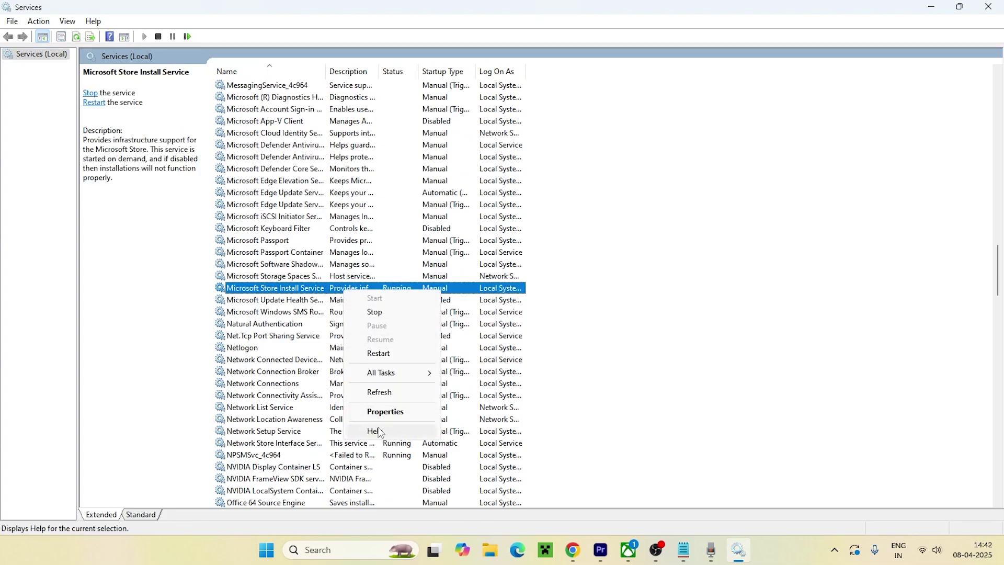
{"action": "left_click", "coordinate": [386, 413]}
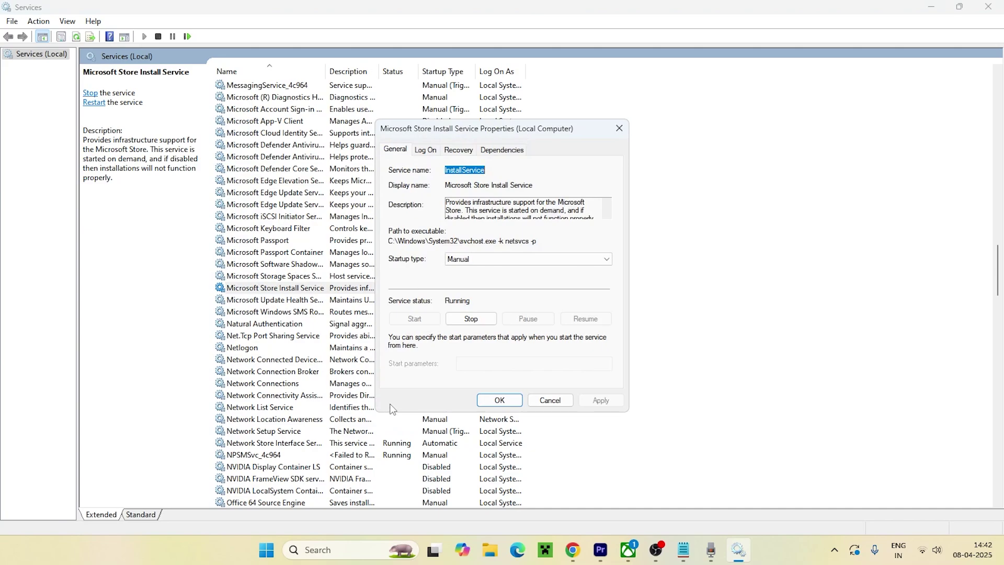
{"action": "left_click", "coordinate": [455, 259]}
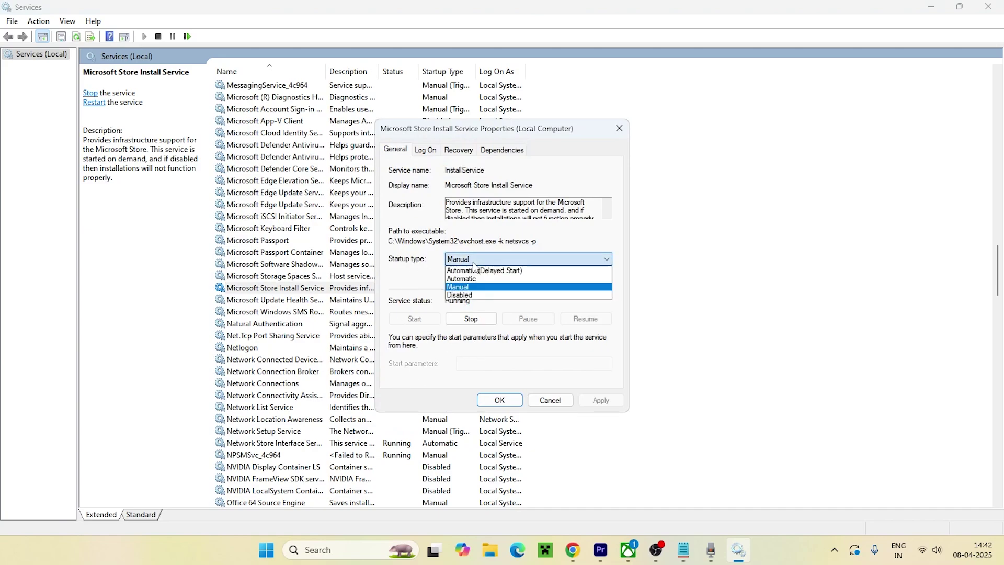
{"action": "left_click", "coordinate": [480, 281]}
{"action": "left_click", "coordinate": [604, 400]}
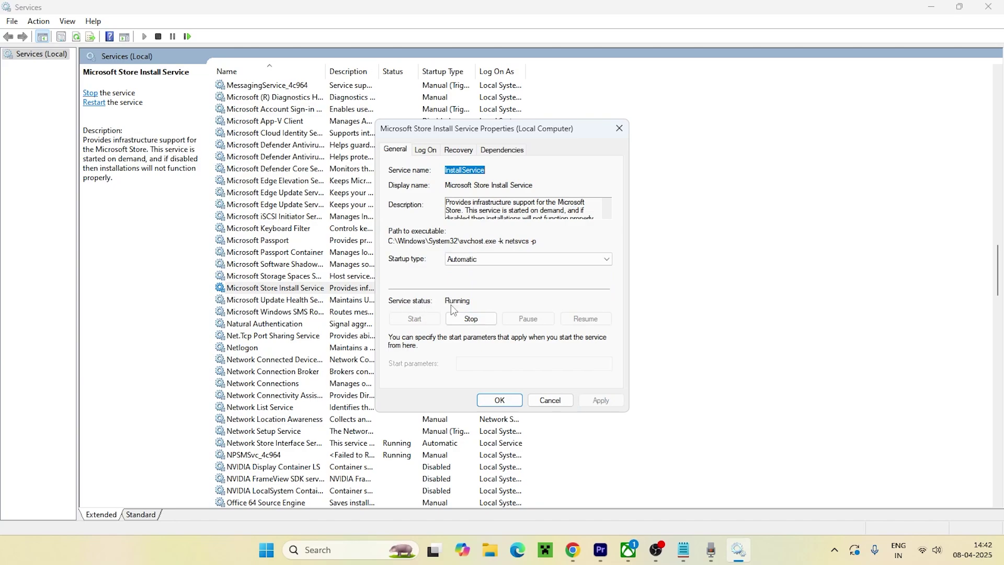
{"action": "left_click", "coordinate": [489, 400]}
Step: Restart Microsoft Store Install Service and close the Services console
{"action": "right_click", "coordinate": [367, 291]}
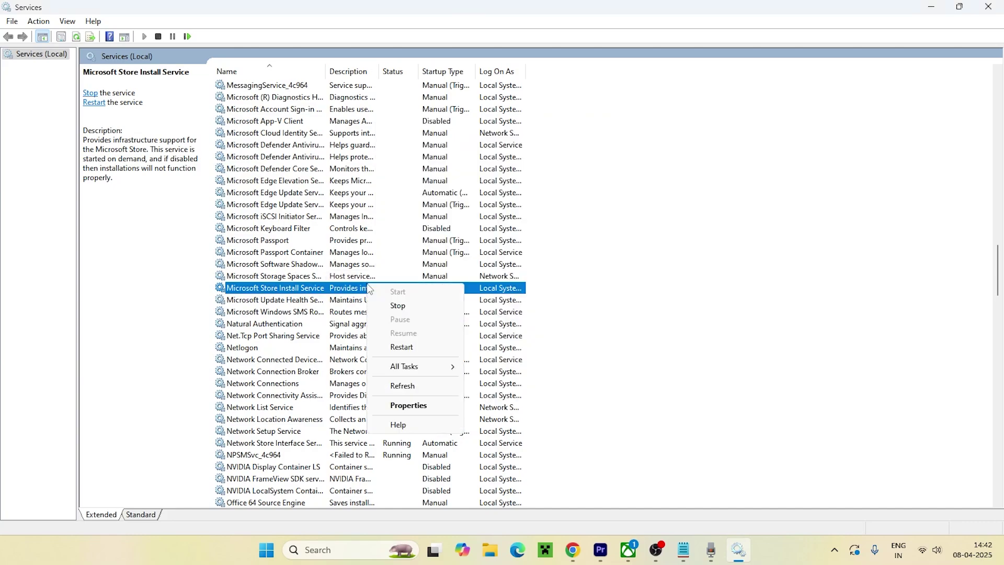
{"action": "left_click", "coordinate": [396, 346]}
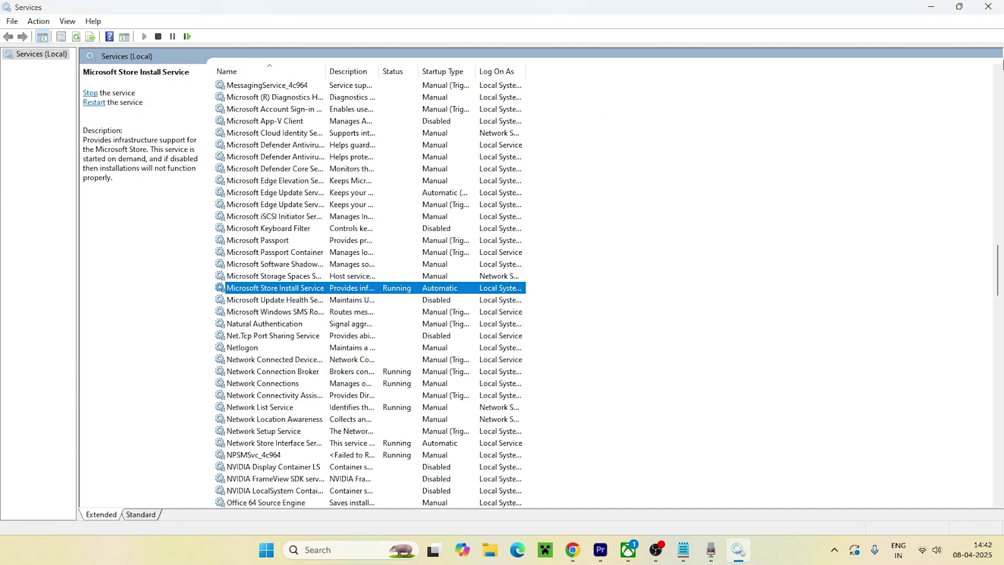
{"action": "left_click", "coordinate": [988, 6]}
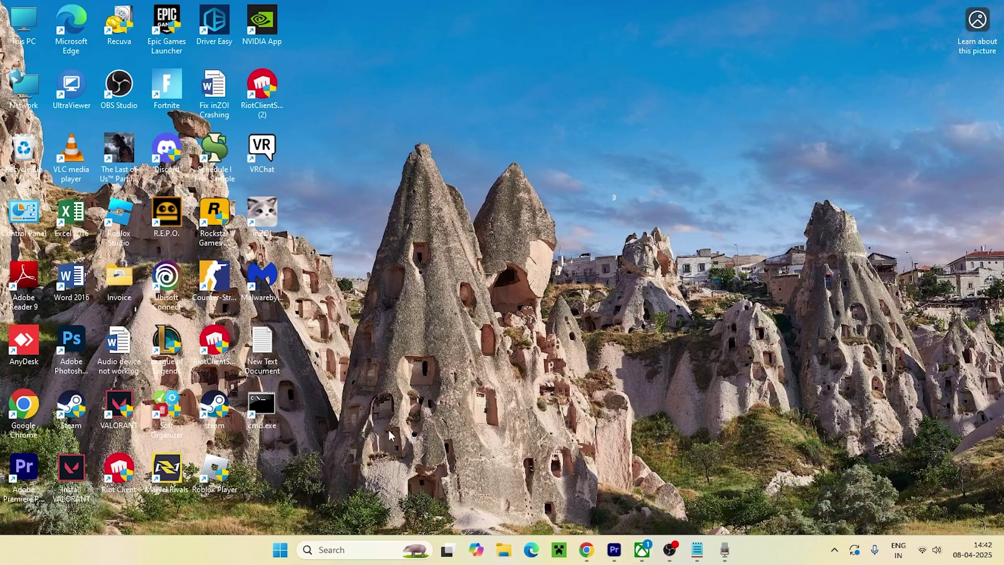
Step: Run sfc /scannow in an administrator Command Prompt and minimize it while scanning
{"action": "left_click", "coordinate": [337, 550]}
{"action": "type", "text": "c"}
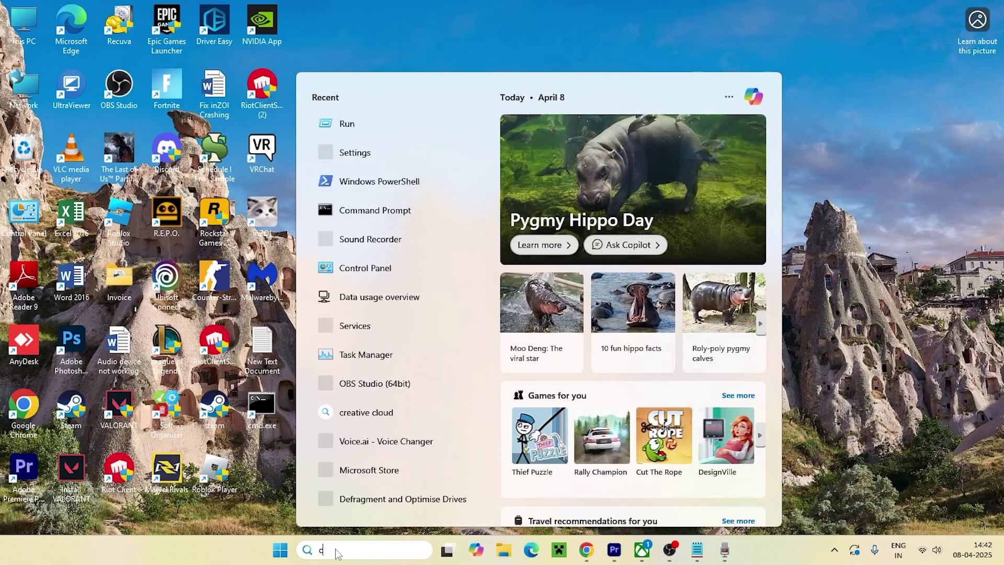
{"action": "type", "text": "md"}
{"action": "left_click", "coordinate": [595, 273]}
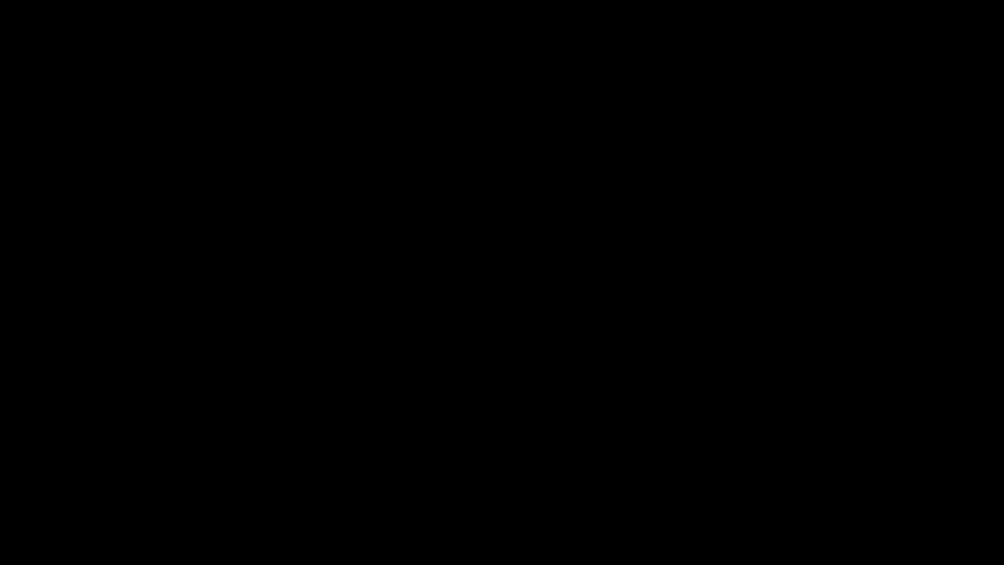
{"action": "type", "text": "sfc"}
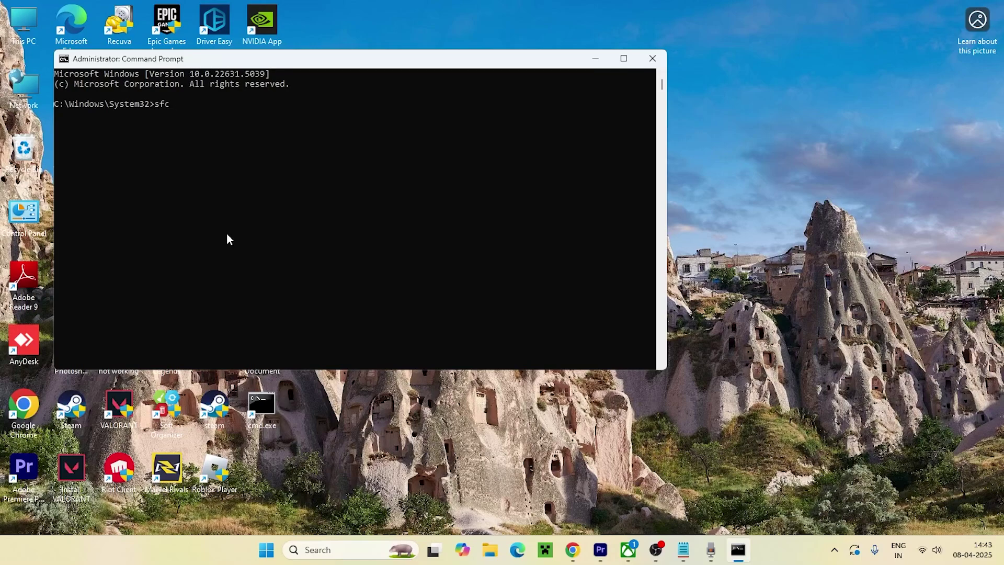
{"action": "type", "text": "cannow"}
{"action": "key", "text": "Return"}
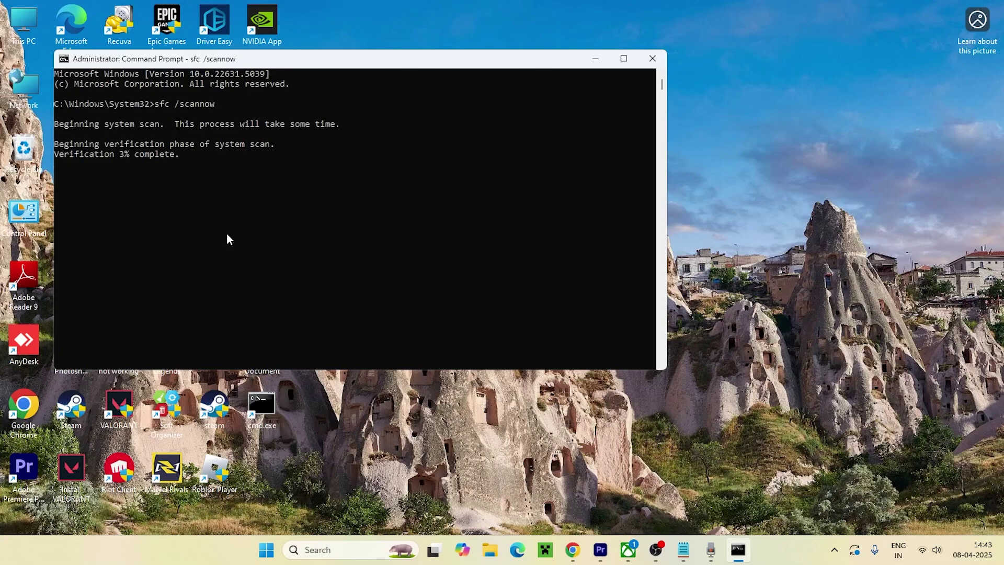
{"action": "left_click", "coordinate": [595, 59]}
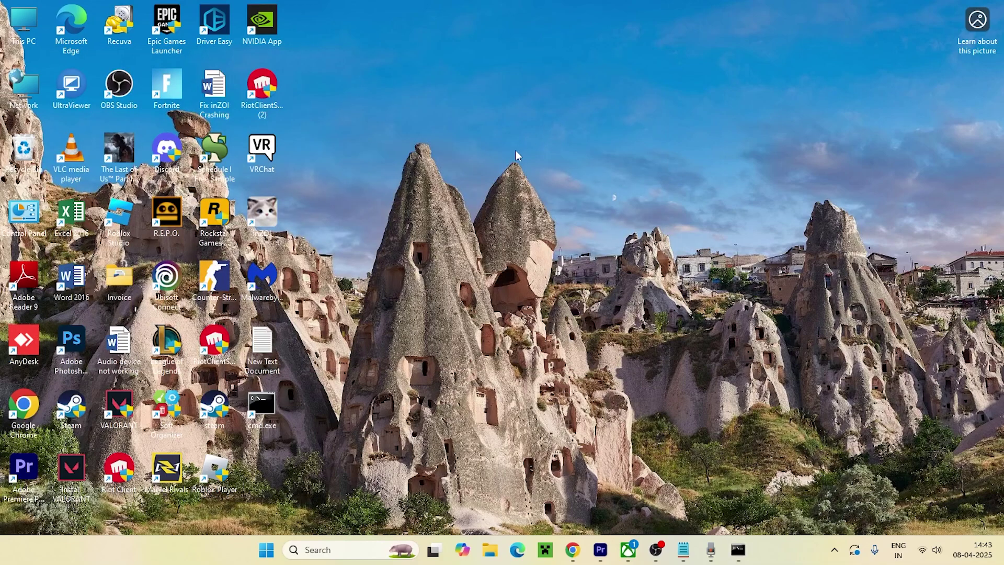